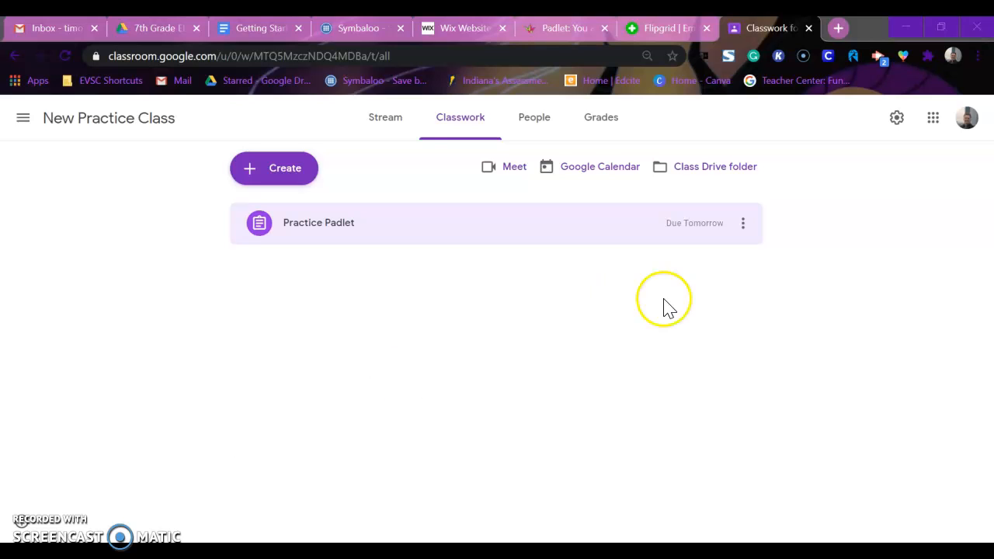
Step: Visit the padlet.com home page in a new browser tab and close that tab
{"action": "left_click", "coordinate": [839, 30]}
{"action": "type", "text": "padlet.com"}
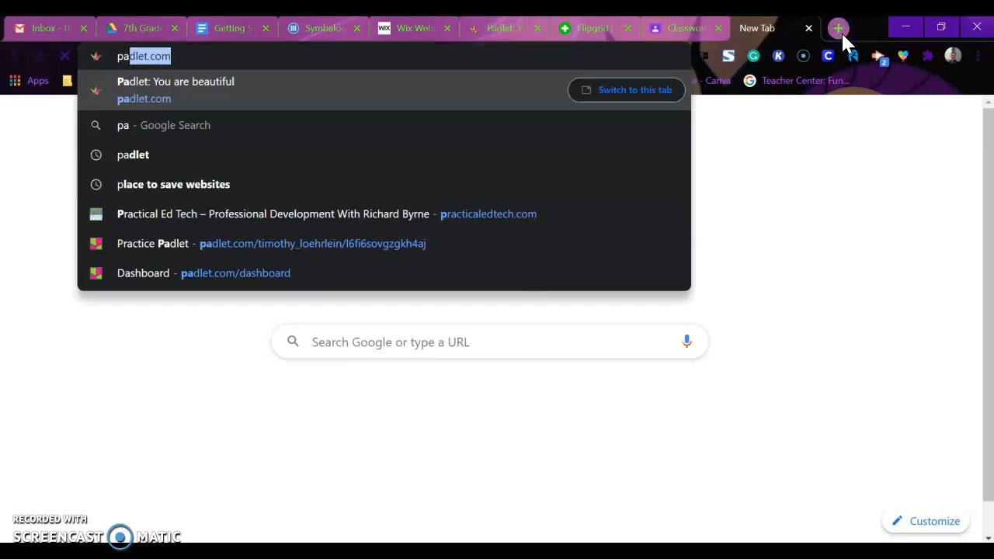
{"action": "key", "text": "Return"}
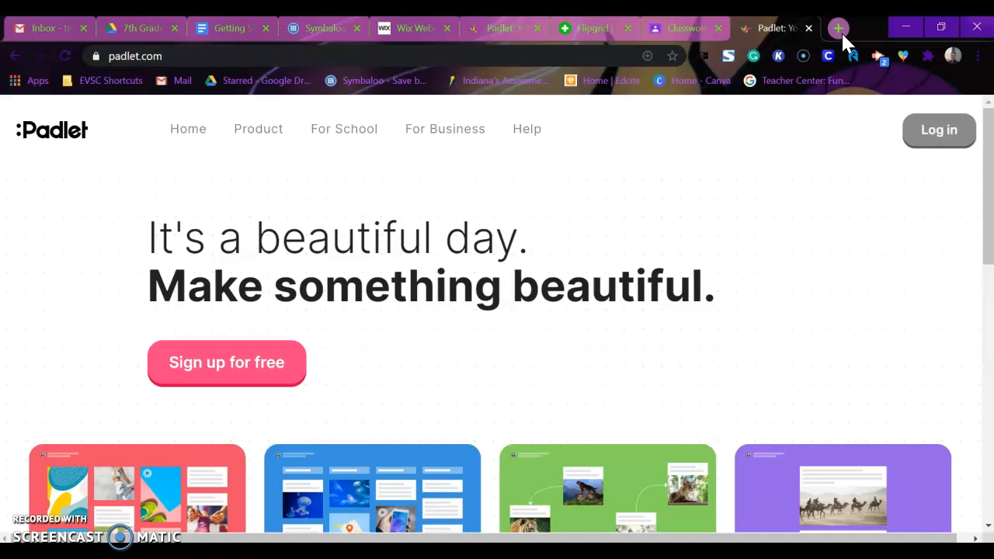
{"action": "left_click", "coordinate": [808, 28]}
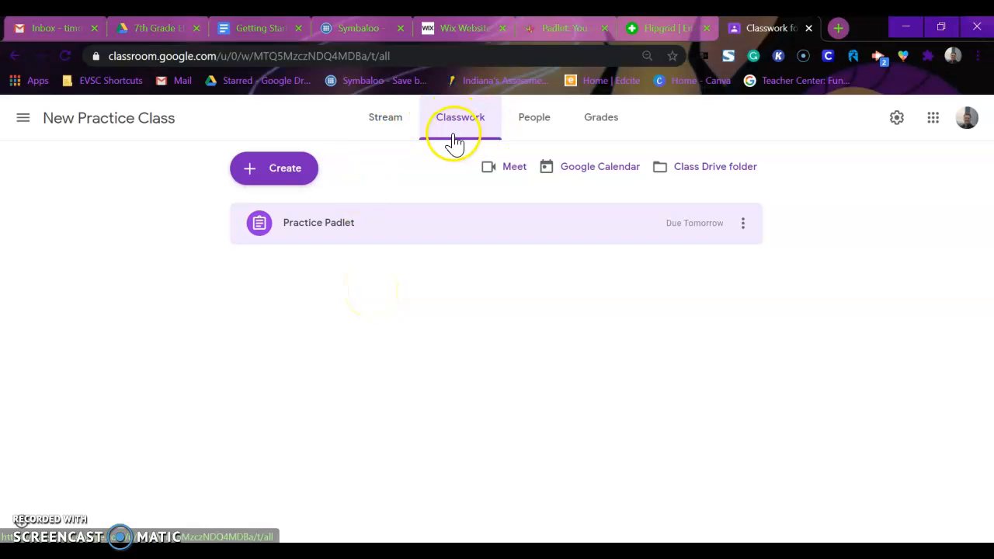
Step: Expand the Practice Padlet assignment in the class's Classwork and open its attached Padlet link
{"action": "left_click", "coordinate": [388, 132]}
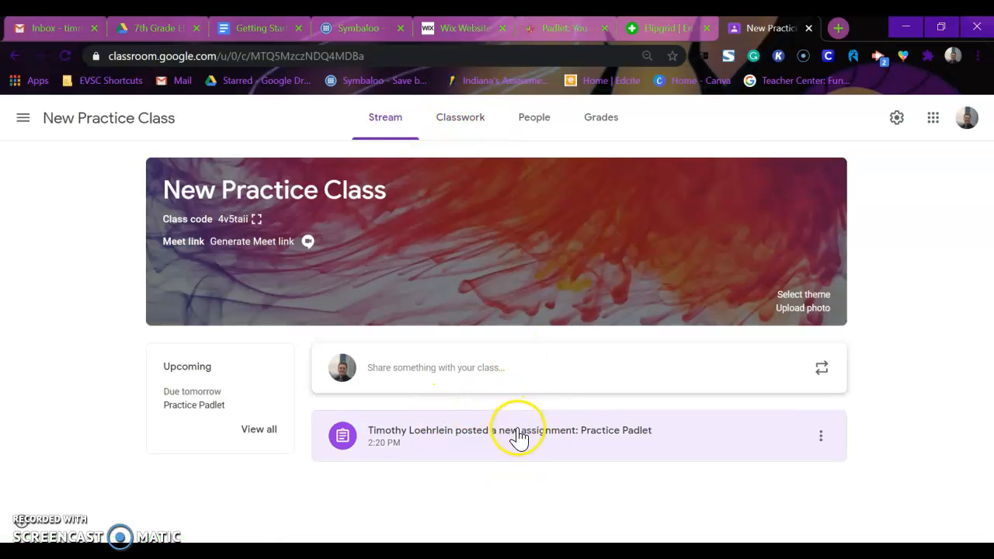
{"action": "left_click", "coordinate": [461, 118]}
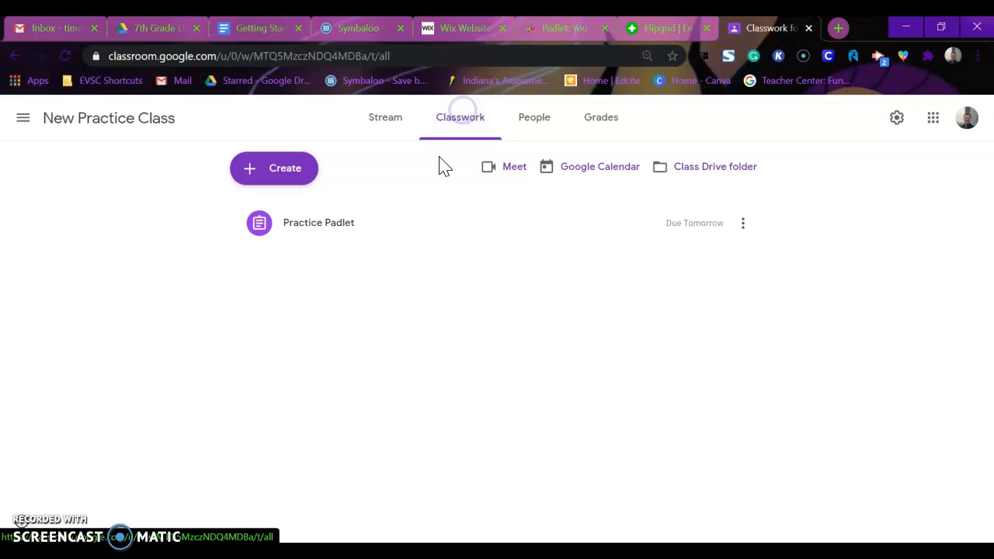
{"action": "left_click", "coordinate": [375, 231]}
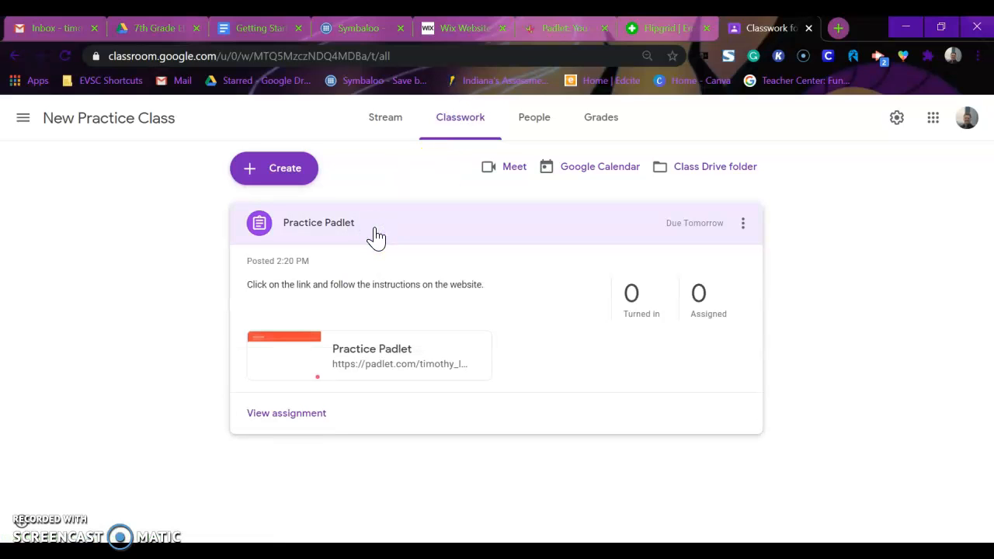
{"action": "left_click", "coordinate": [458, 365]}
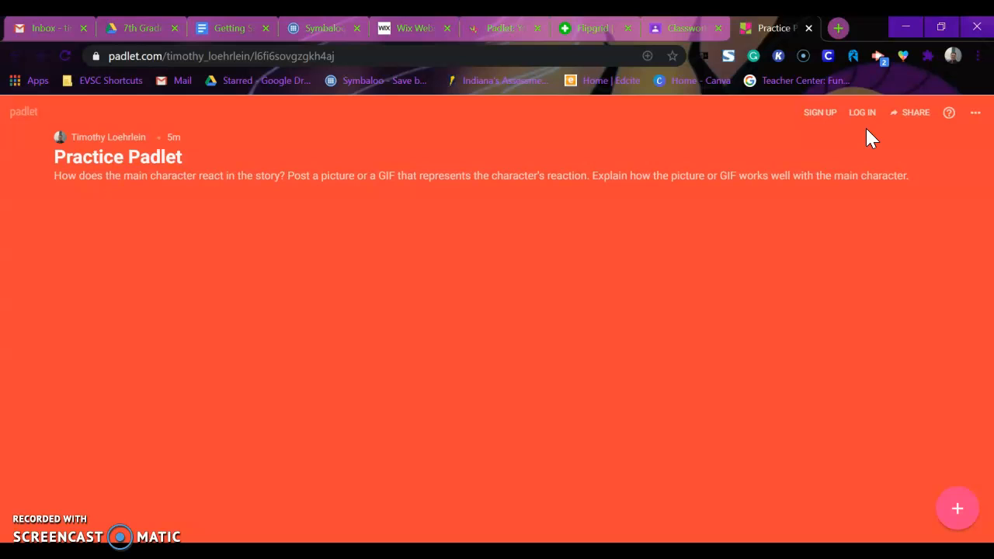
Step: Start a blank anonymous post on the Practice Padlet board and delete it
{"action": "left_click", "coordinate": [959, 513]}
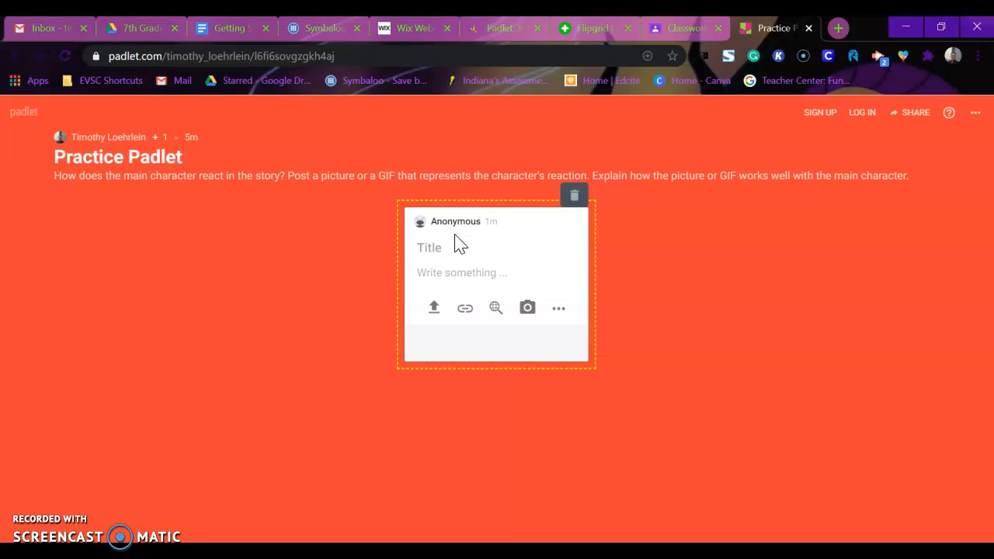
{"action": "left_click", "coordinate": [575, 198]}
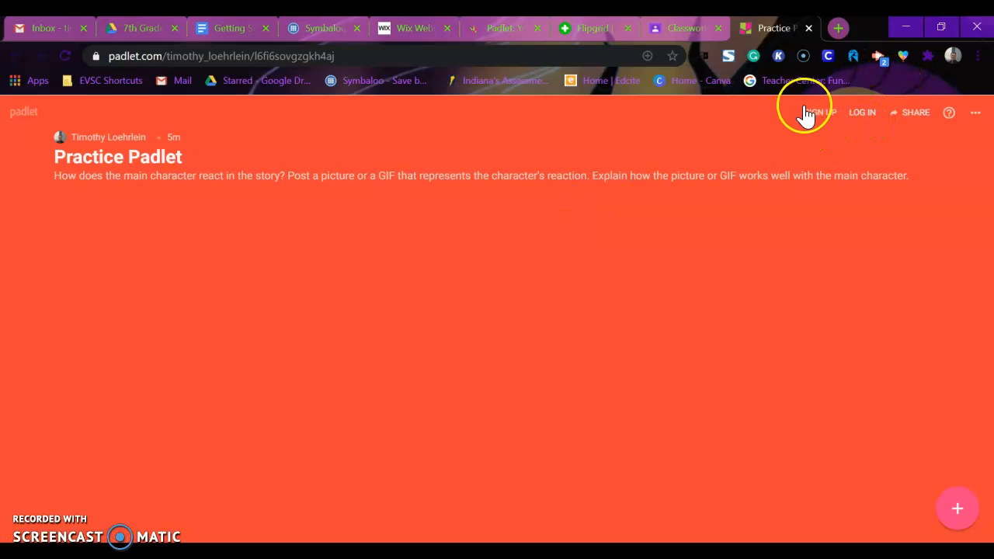
Step: Log in to Padlet with the school Google account and open the Practice Padlet board
{"action": "left_click", "coordinate": [855, 123]}
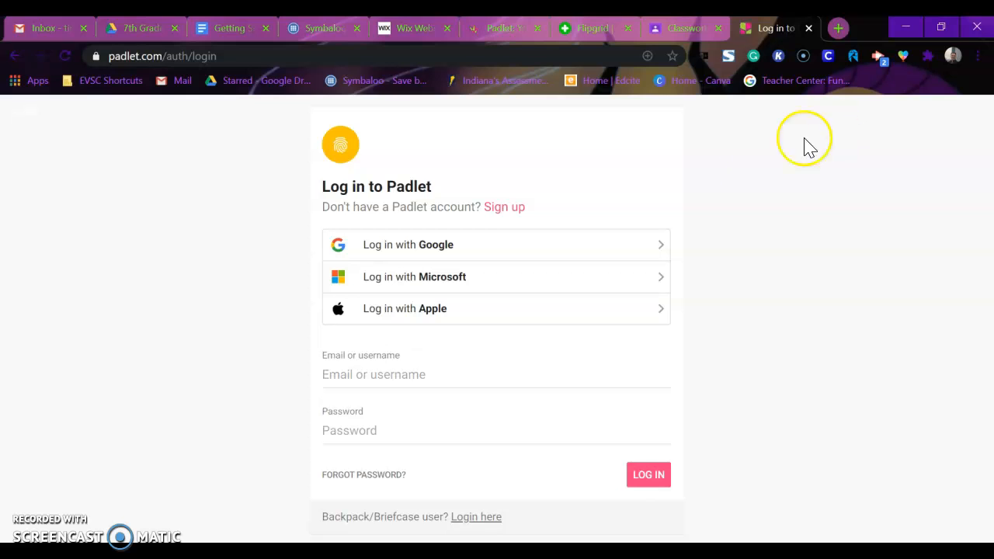
{"action": "left_click", "coordinate": [437, 246]}
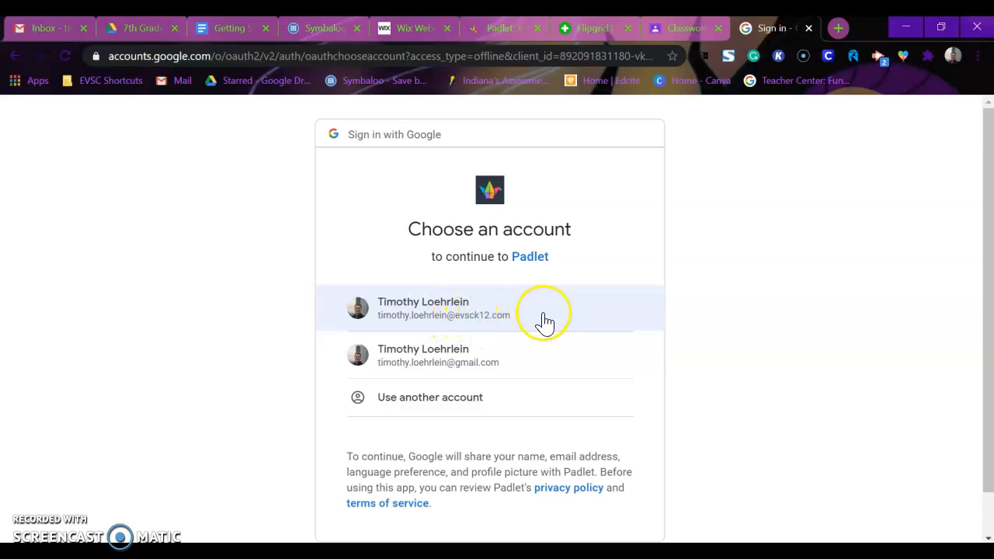
{"action": "left_click", "coordinate": [404, 323]}
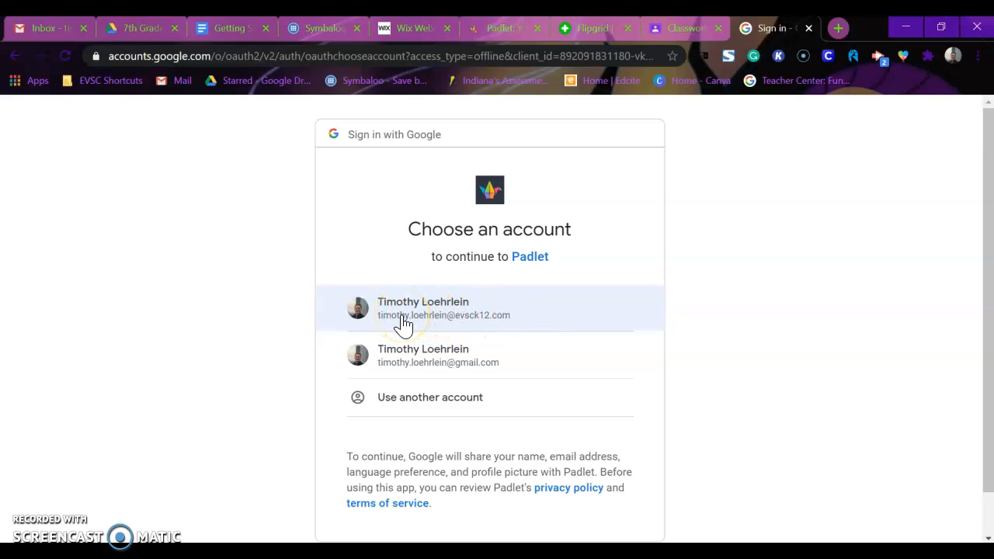
{"action": "left_click", "coordinate": [416, 323]}
{"action": "left_click", "coordinate": [471, 311]}
{"action": "left_click", "coordinate": [494, 319]}
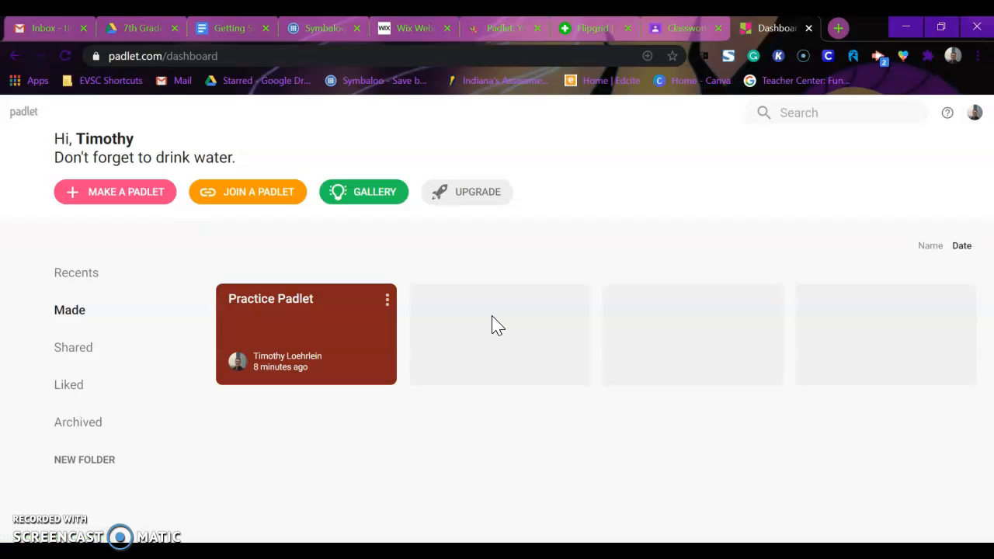
{"action": "left_click", "coordinate": [335, 315]}
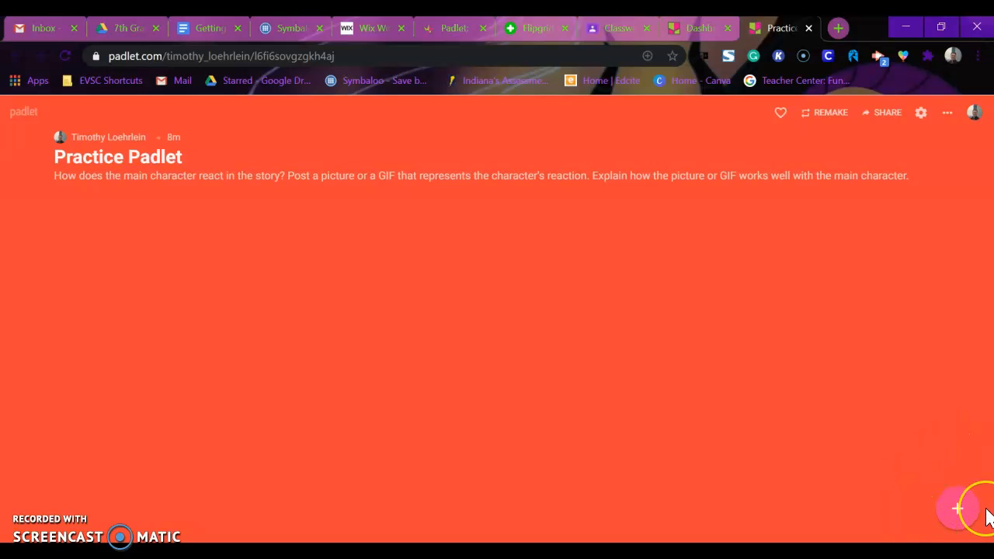
Step: Add a new post to the board with the title "Character Reaction"
{"action": "left_click", "coordinate": [962, 514]}
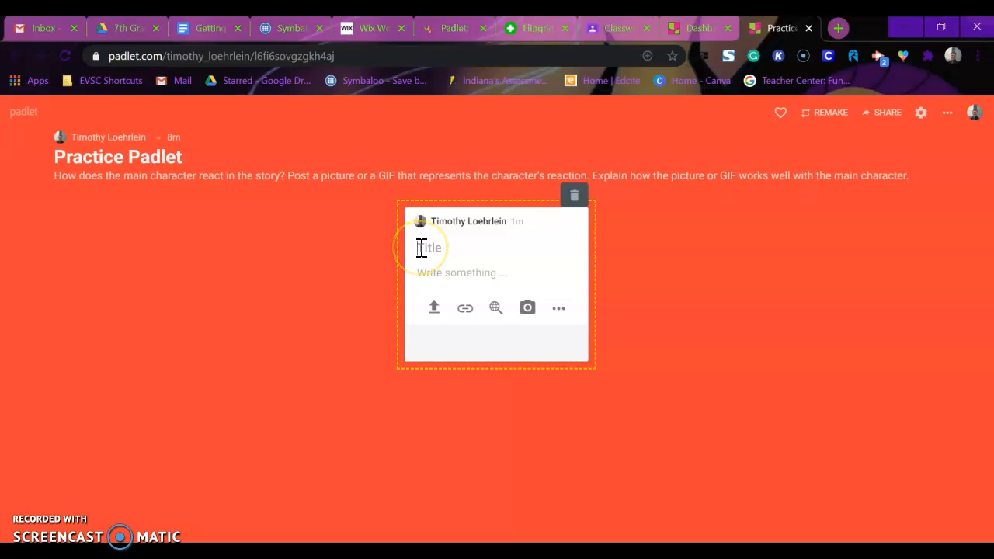
{"action": "type", "text": "Character Reaction"}
Step: Write "The main character has an angry reaction." as the body of the Character Reaction post
{"action": "left_click", "coordinate": [435, 276]}
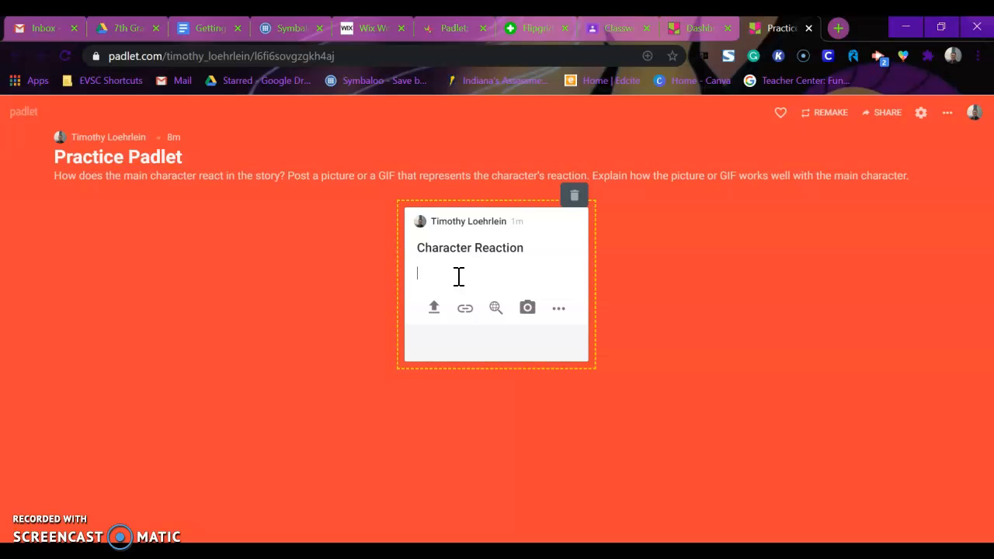
{"action": "type", "text": "The main character has an angry reaction"}
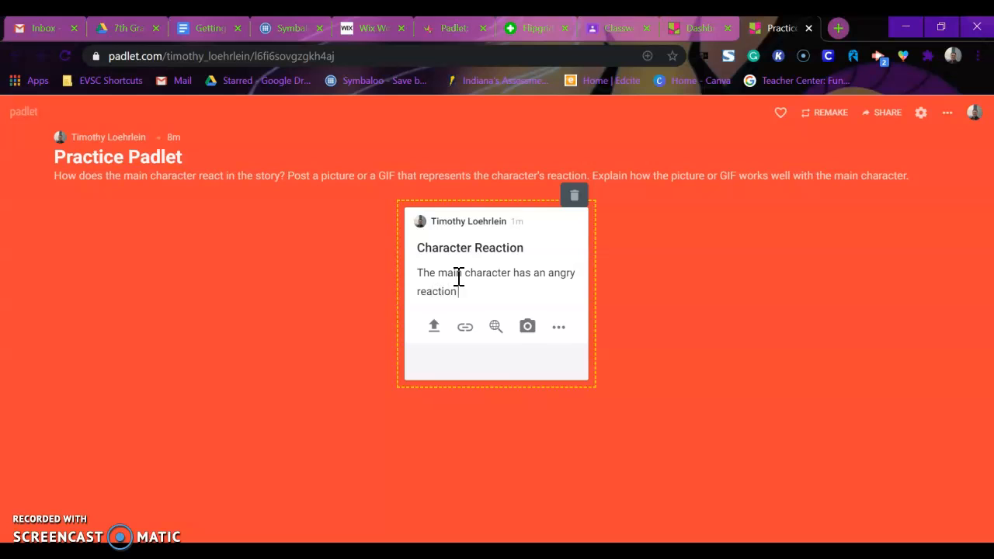
{"action": "type", "text": "."}
{"action": "left_click", "coordinate": [420, 288]}
{"action": "left_click", "coordinate": [543, 271]}
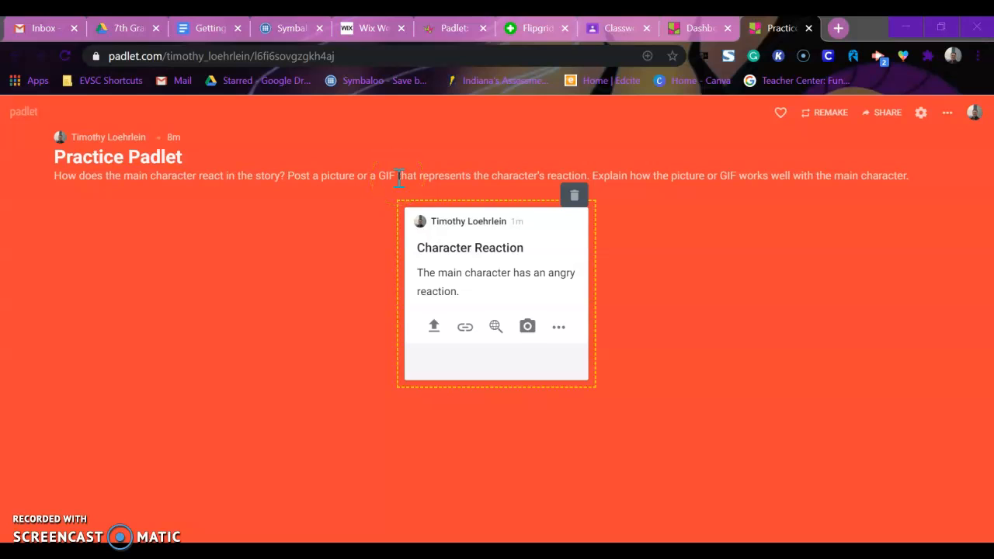
Step: Upload the "unnamed" GIF file from the Desktop to the post and remove the attachment
{"action": "left_click", "coordinate": [434, 329]}
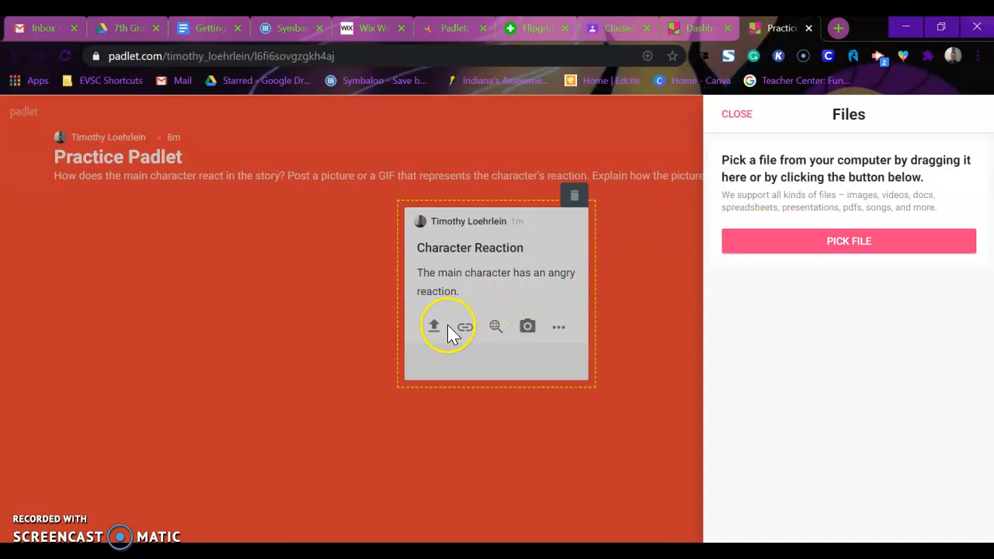
{"action": "left_click", "coordinate": [873, 243]}
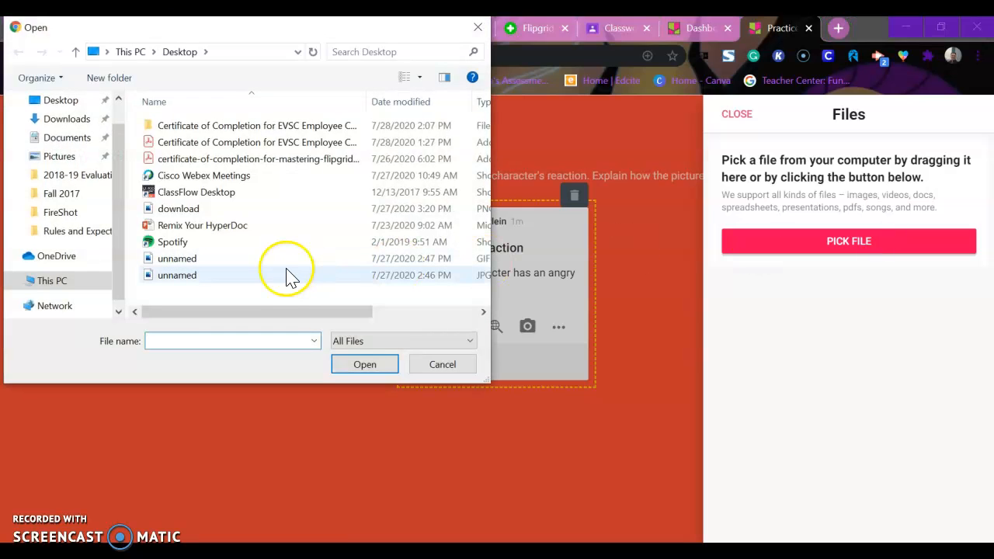
{"action": "double_click", "coordinate": [258, 268]}
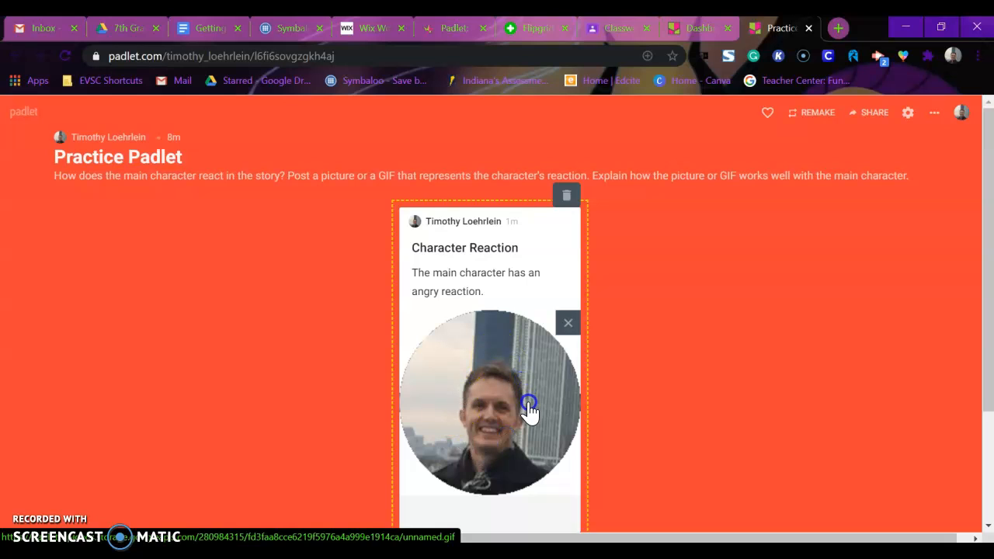
{"action": "left_click", "coordinate": [568, 324]}
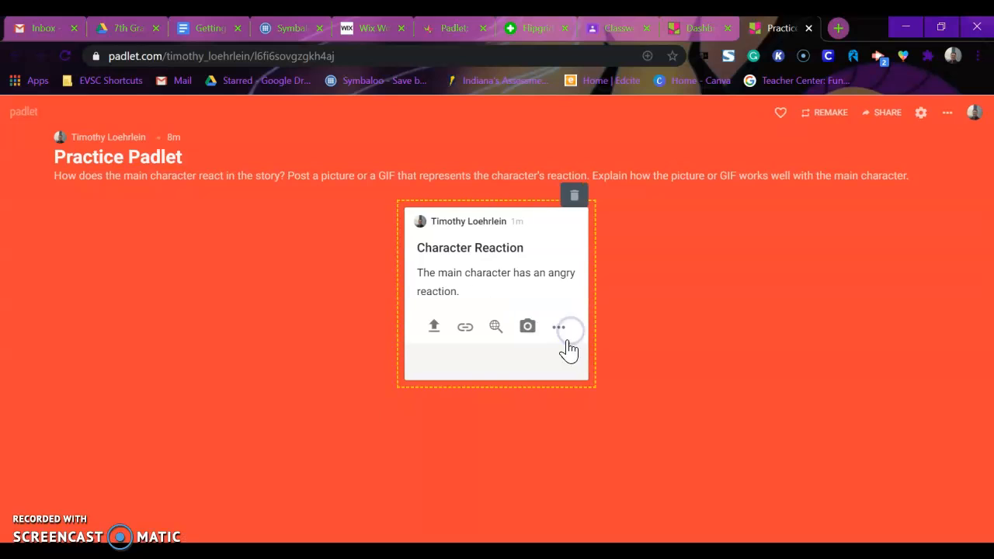
{"action": "left_click", "coordinate": [432, 329]}
{"action": "left_click", "coordinate": [460, 323]}
Step: Attach the GIF of the angry girl from a GIF search for "Angry" to the post and remove it
{"action": "left_click", "coordinate": [493, 328]}
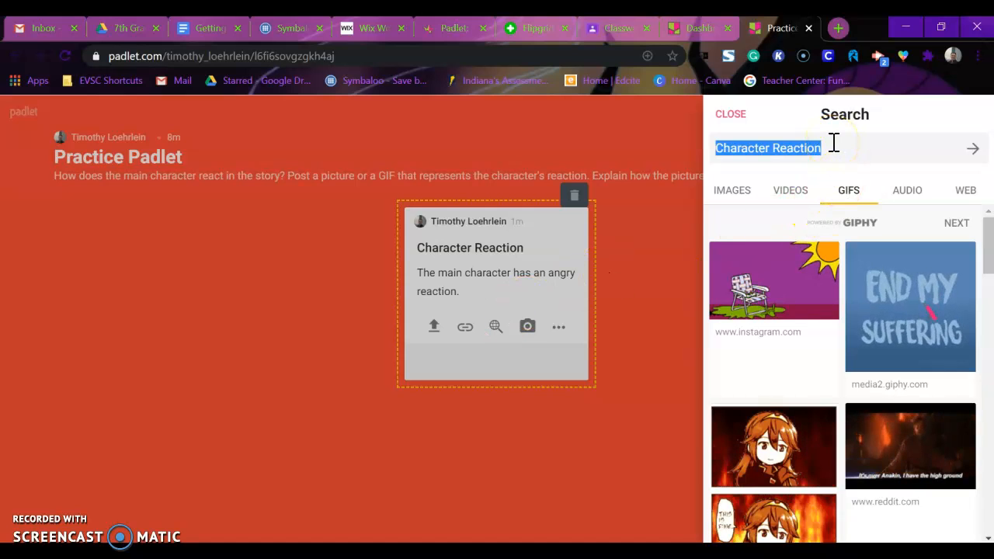
{"action": "key", "text": "BackSpace"}
{"action": "type", "text": "Angry"}
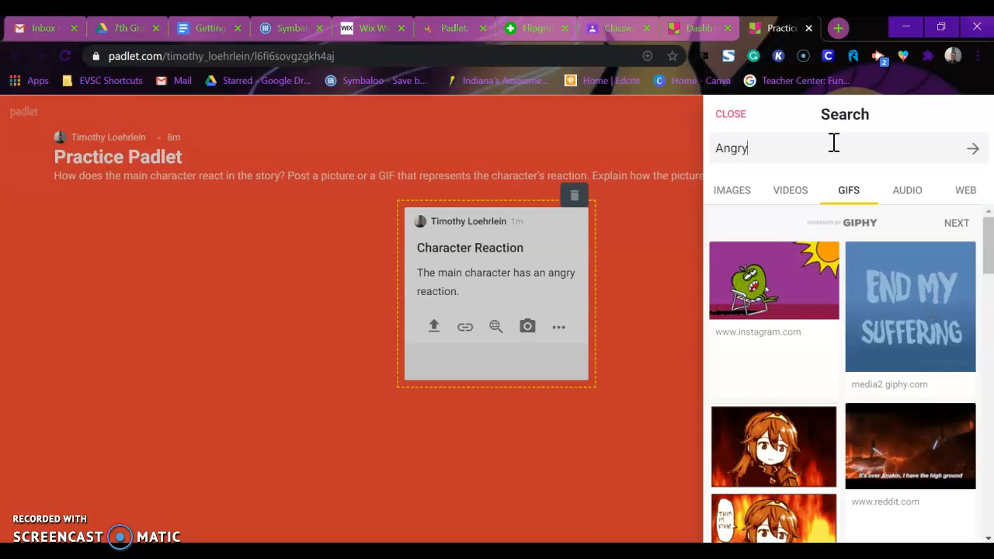
{"action": "left_click", "coordinate": [849, 193]}
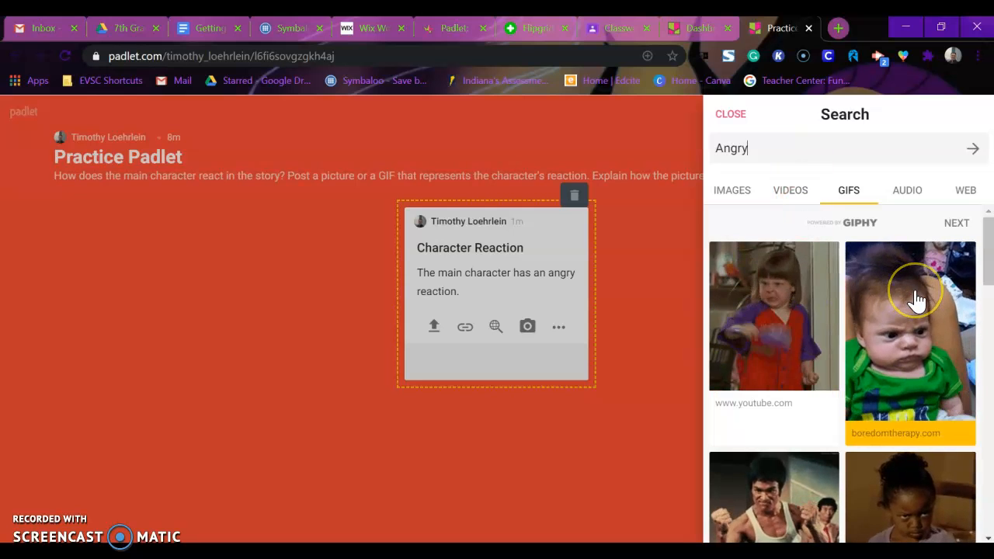
{"action": "left_click", "coordinate": [794, 307]}
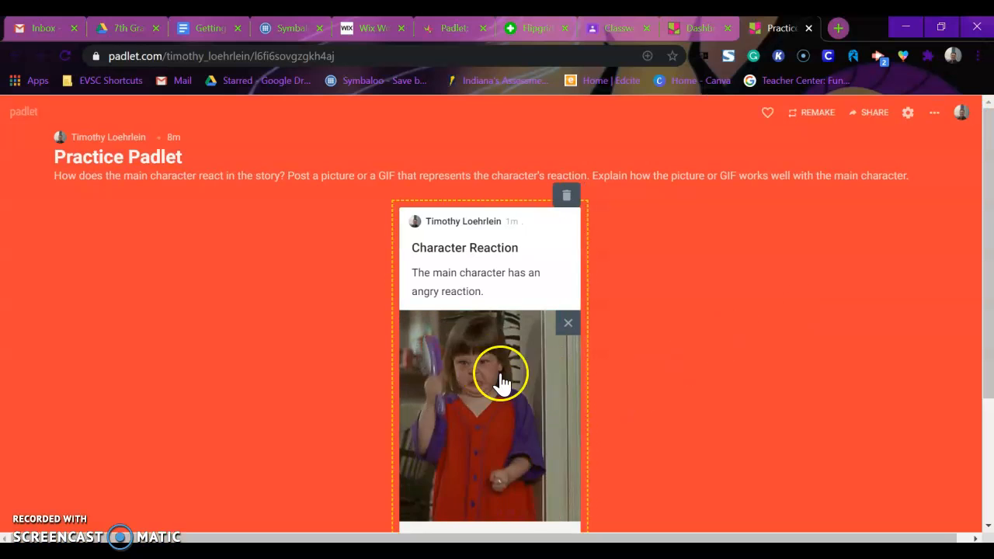
{"action": "left_click", "coordinate": [567, 322]}
{"action": "left_click", "coordinate": [497, 333]}
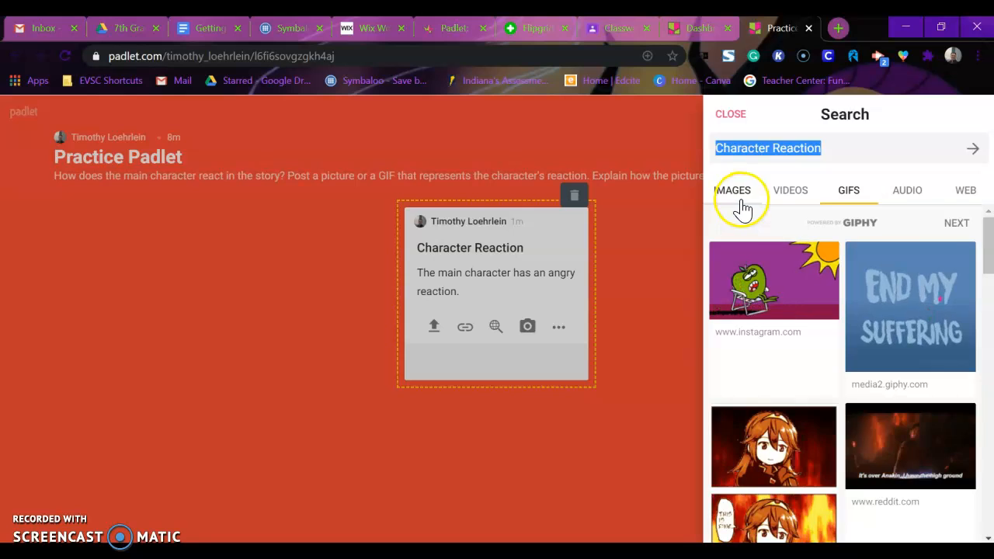
{"action": "type", "text": "angry"}
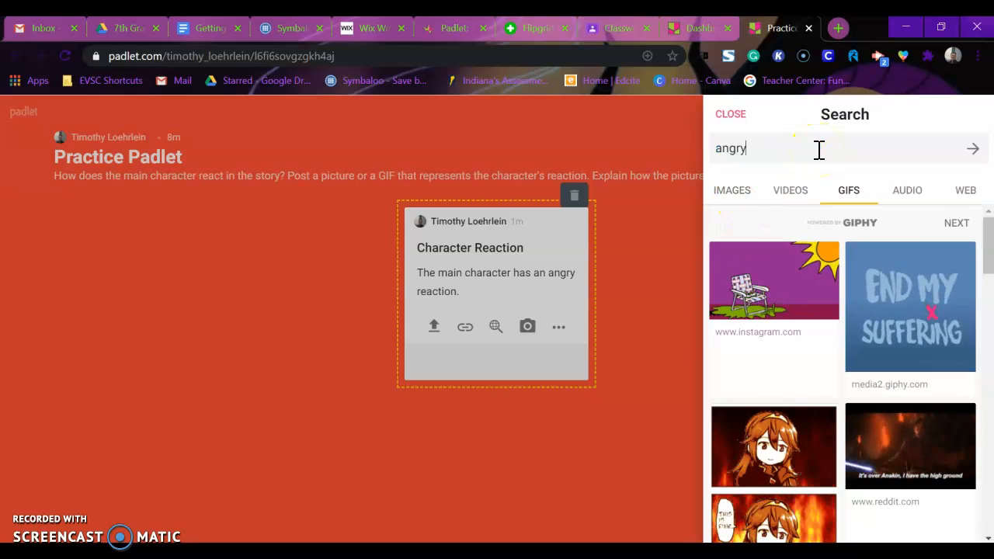
{"action": "left_click", "coordinate": [726, 158]}
{"action": "left_click", "coordinate": [733, 193]}
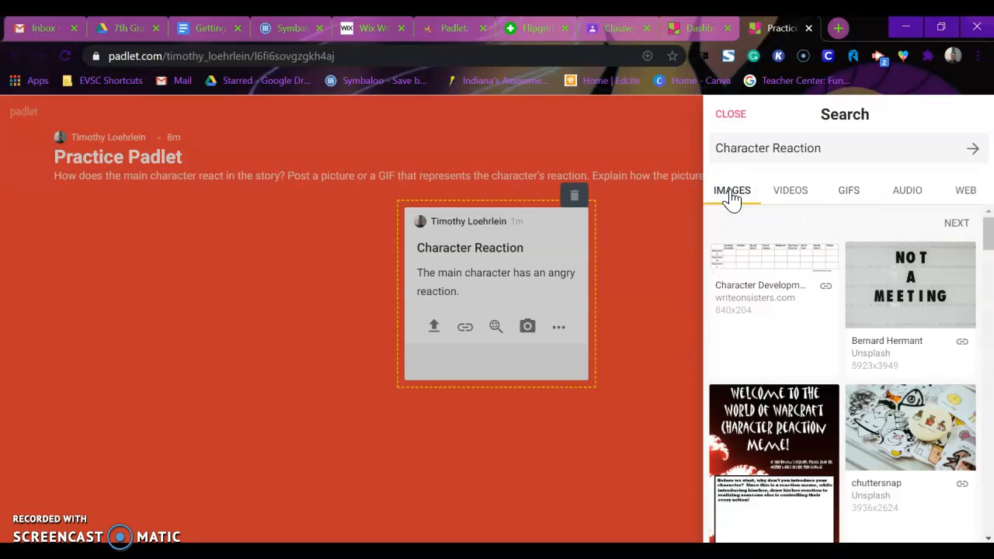
{"action": "left_click", "coordinate": [681, 147]}
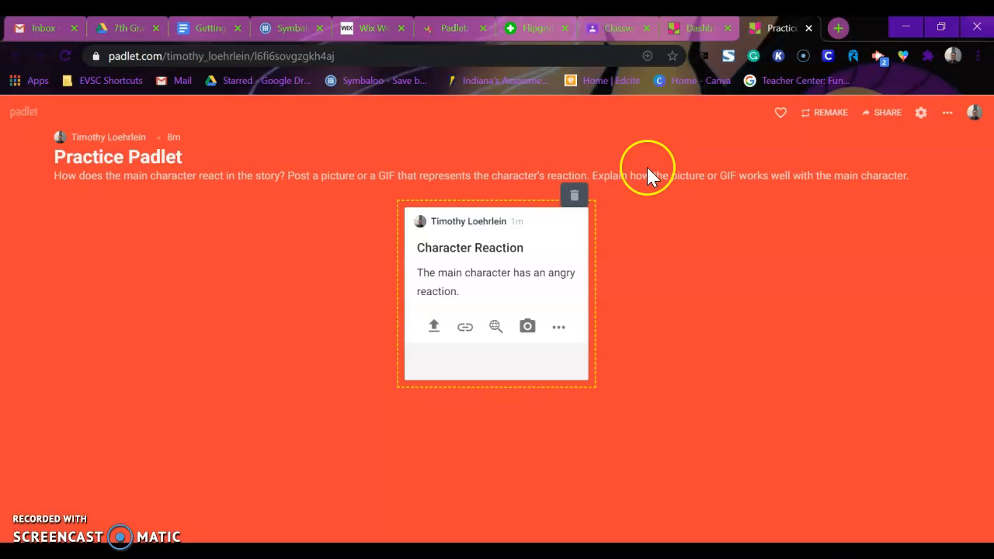
Step: Search images for "angry" and attach the picture of the shouting, pointing man in a suit to the Character Reaction post
{"action": "left_click", "coordinate": [495, 326]}
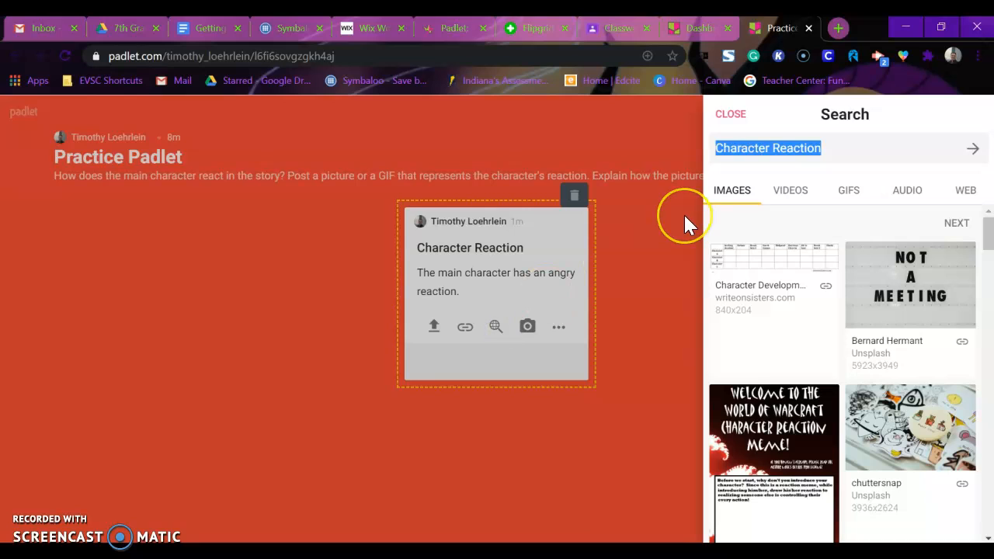
{"action": "type", "text": "angry"}
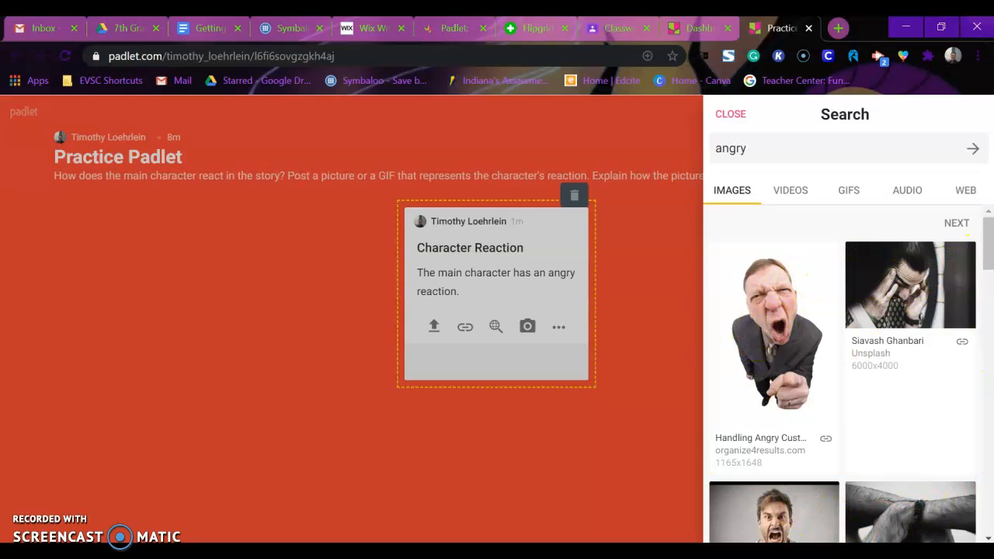
{"action": "mouse_move", "coordinate": [985, 247]}
{"action": "left_mouse_down"}
{"action": "mouse_move", "coordinate": [988, 280]}
{"action": "mouse_move", "coordinate": [985, 253]}
{"action": "left_mouse_up"}
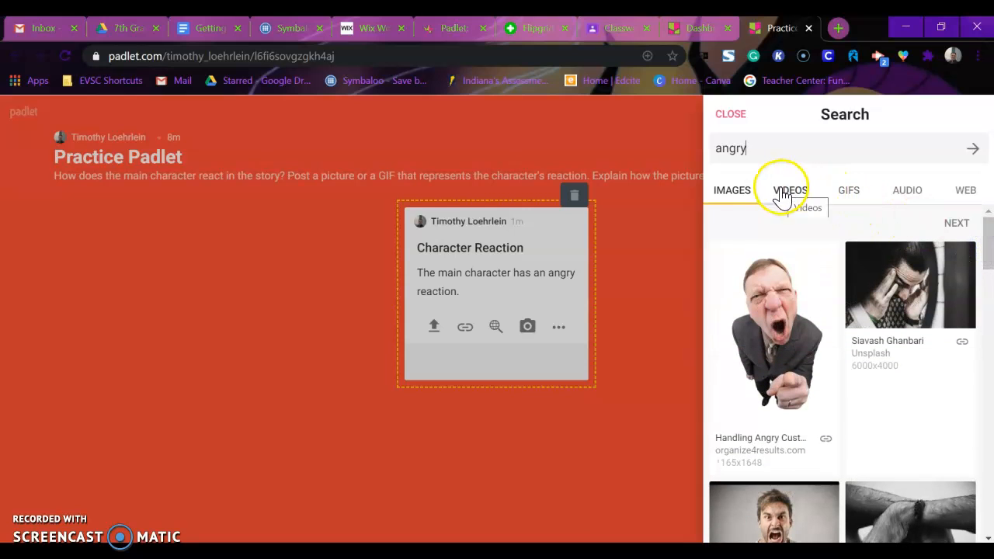
{"action": "left_click", "coordinate": [771, 307]}
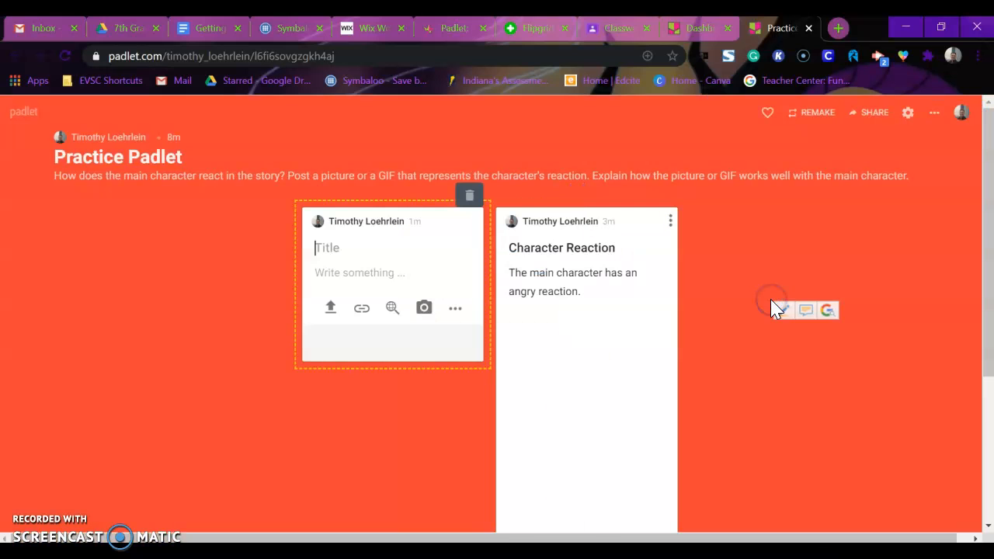
Step: Delete the empty draft post beside the Character Reaction post
{"action": "left_click", "coordinate": [469, 196]}
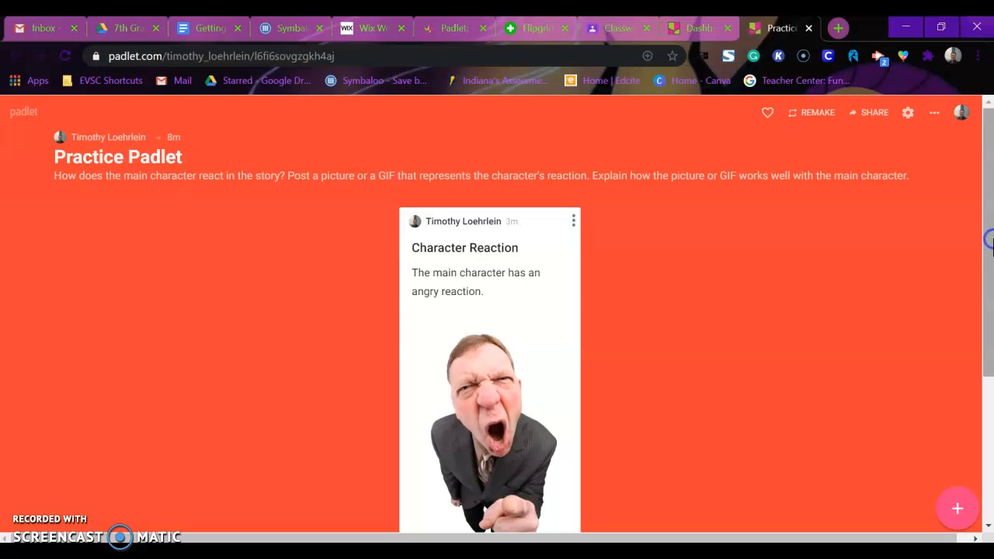
Step: View the angry man's picture enlarged from the Character Reaction post and return to the board
{"action": "left_click_drag", "start_coordinate": [986, 251], "coordinate": [991, 289]}
{"action": "left_click", "coordinate": [542, 232]}
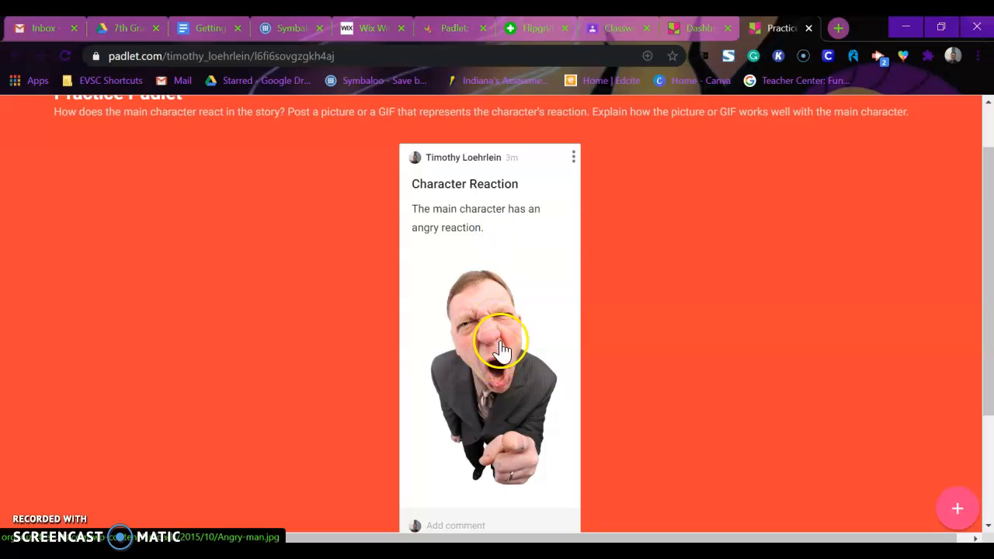
{"action": "left_click", "coordinate": [552, 278]}
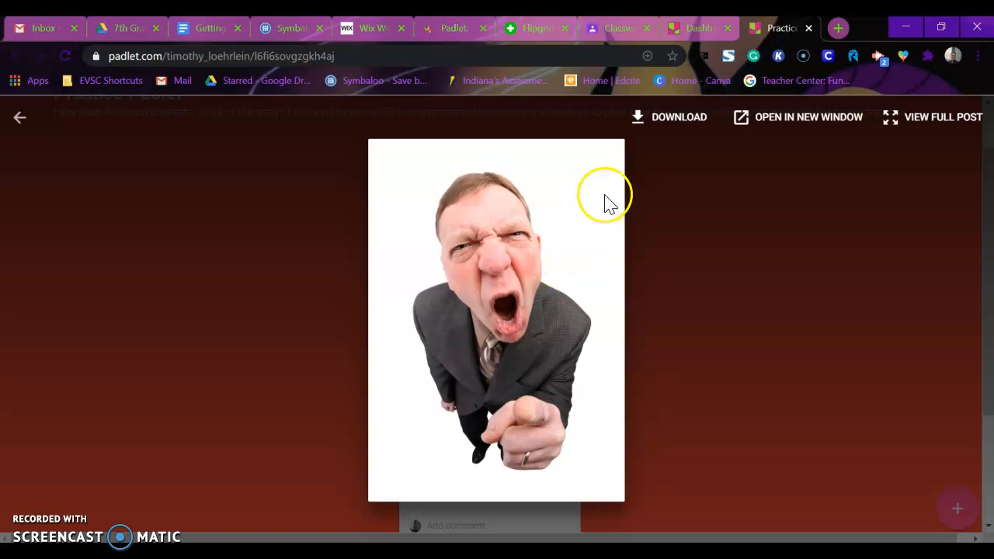
{"action": "left_click", "coordinate": [739, 182]}
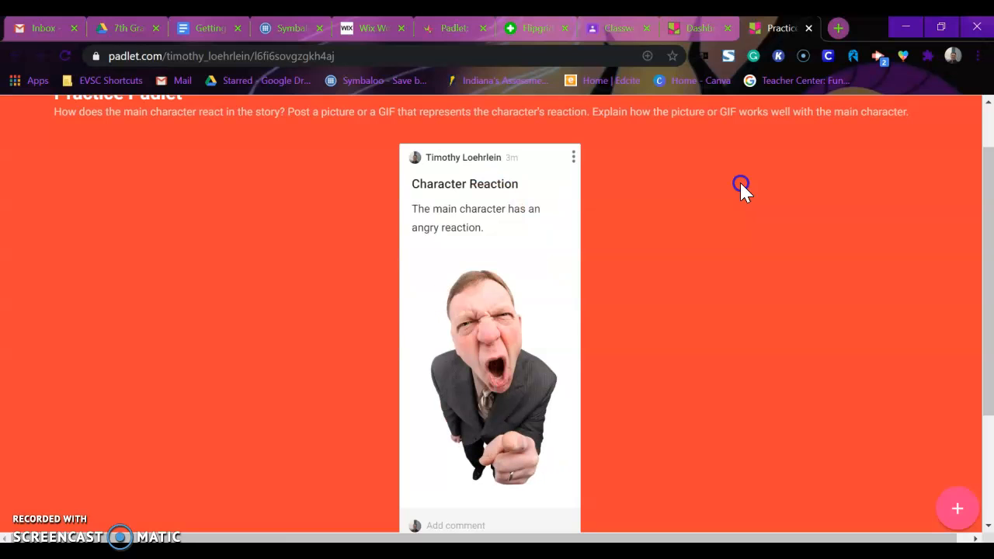
{"action": "left_click", "coordinate": [521, 332]}
{"action": "left_click", "coordinate": [679, 312]}
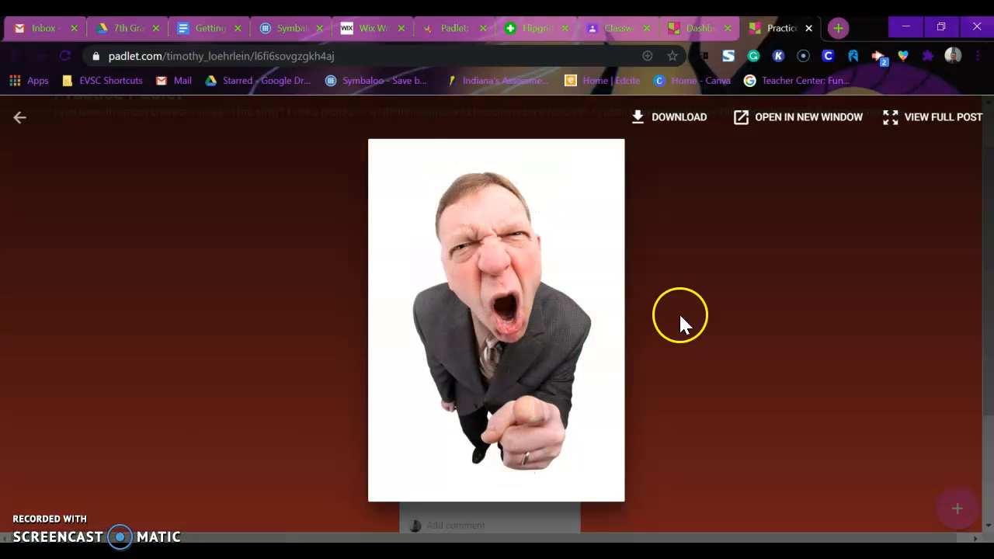
Step: Reopen the Character Reaction post for editing and remove its attached picture of the angry man
{"action": "left_click_drag", "start_coordinate": [980, 200], "coordinate": [986, 245]}
{"action": "left_click", "coordinate": [573, 103]}
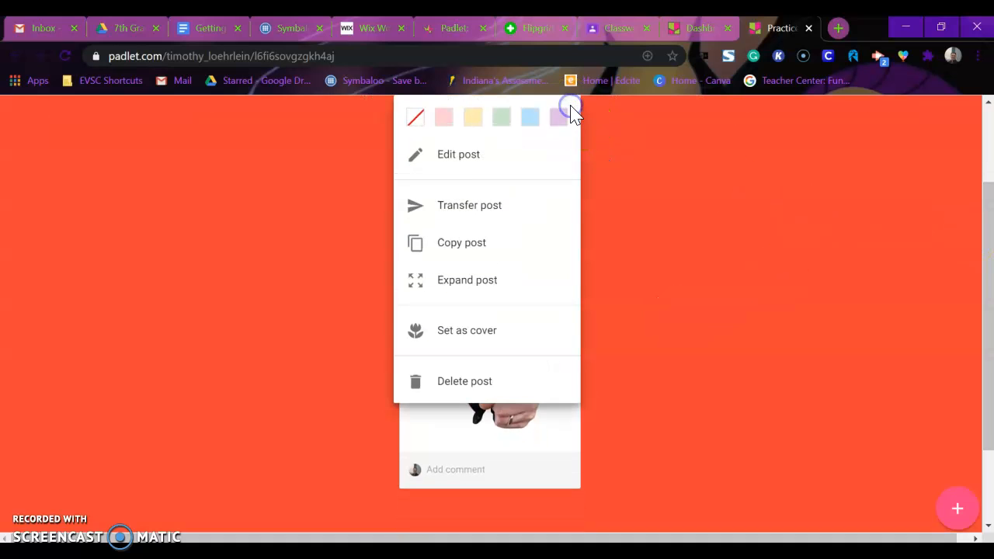
{"action": "left_click", "coordinate": [477, 173]}
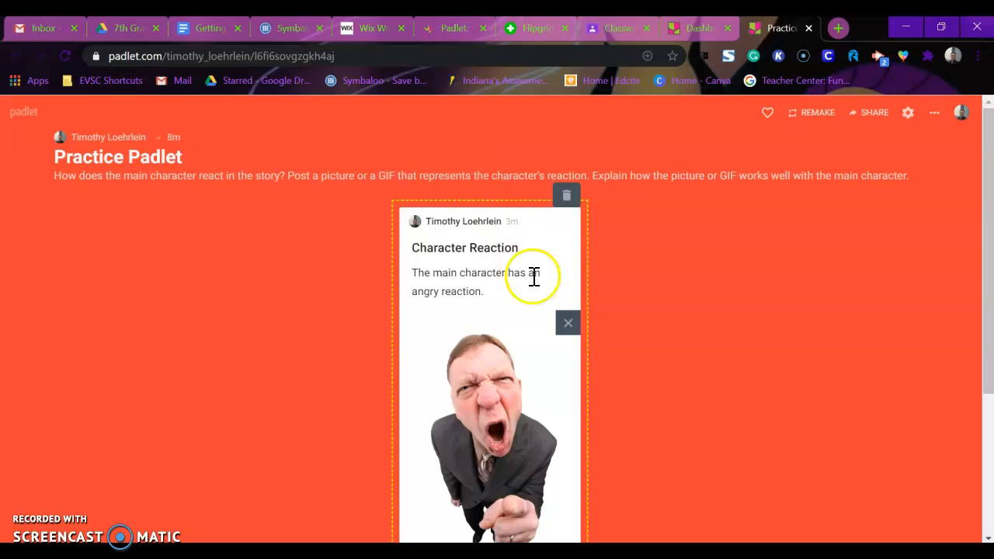
{"action": "left_click", "coordinate": [566, 324]}
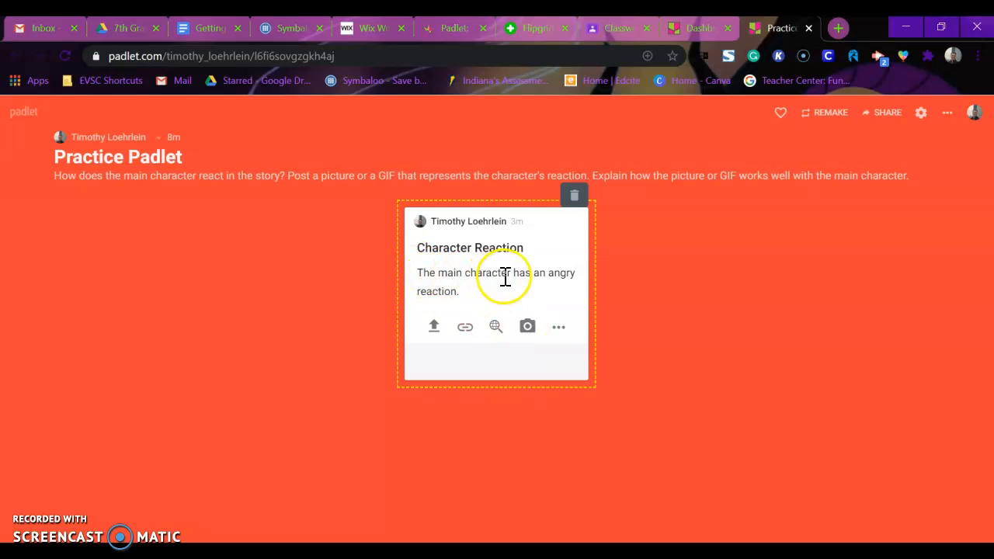
Step: Take a camera photo of an angry face, save it to the Character Reaction post and remove the attachment
{"action": "left_click", "coordinate": [529, 327]}
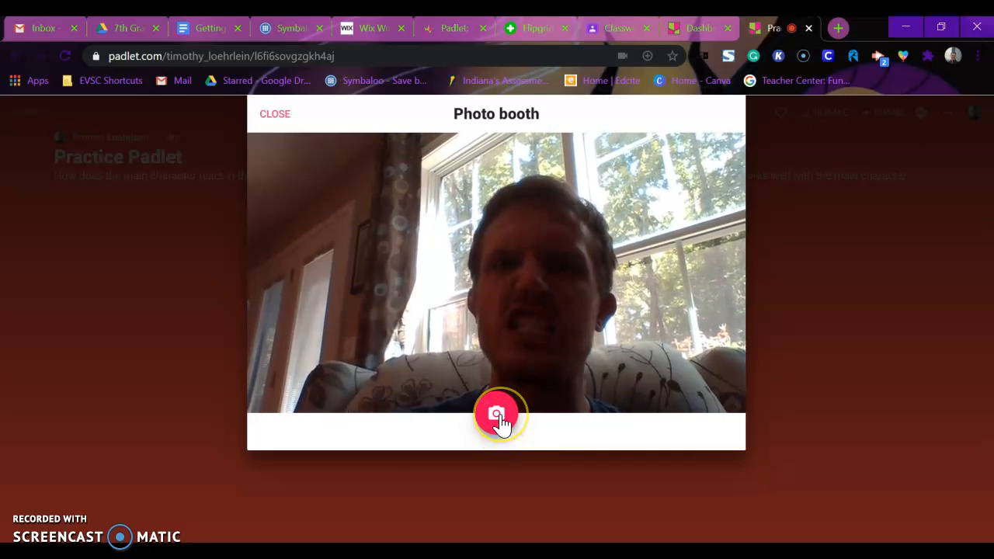
{"action": "left_click", "coordinate": [500, 419]}
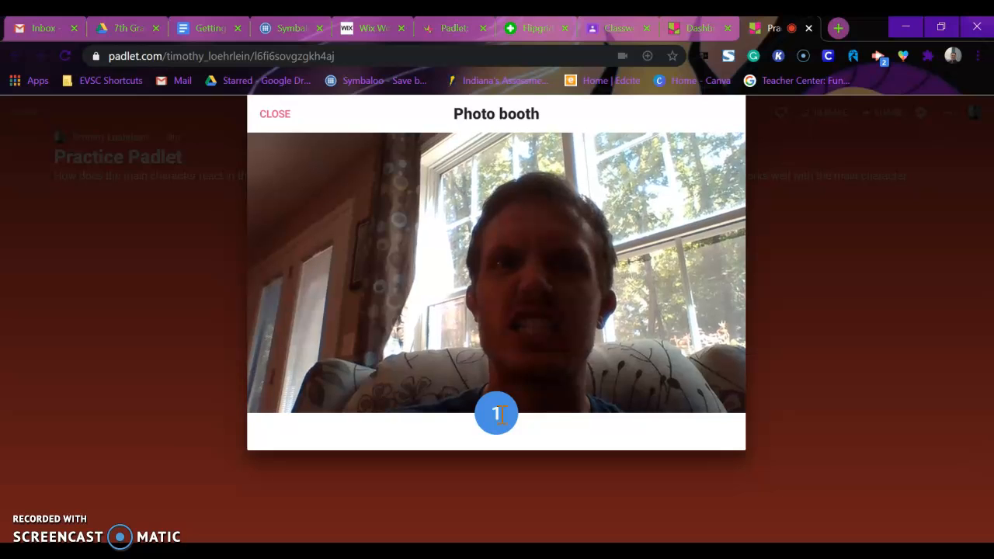
{"action": "left_click", "coordinate": [584, 312]}
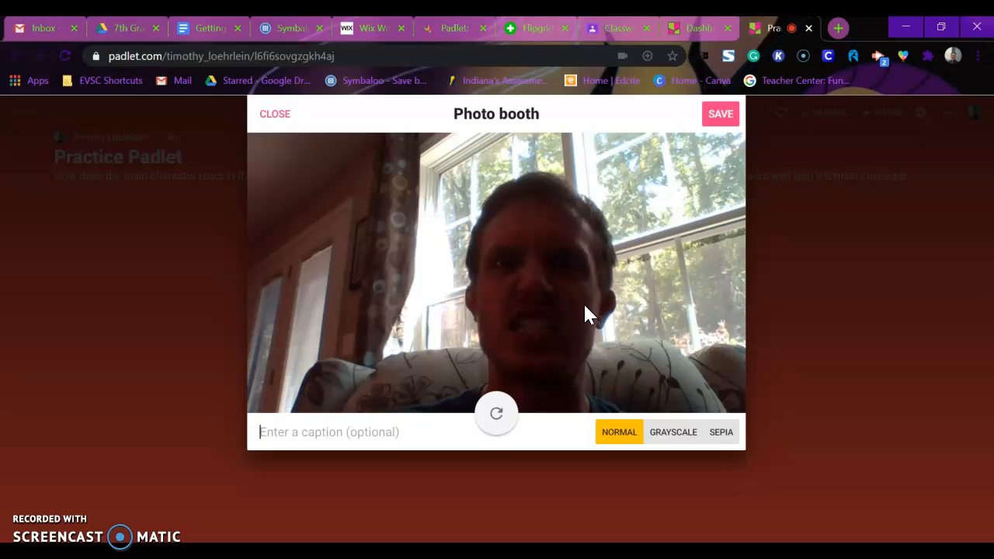
{"action": "left_click", "coordinate": [720, 117]}
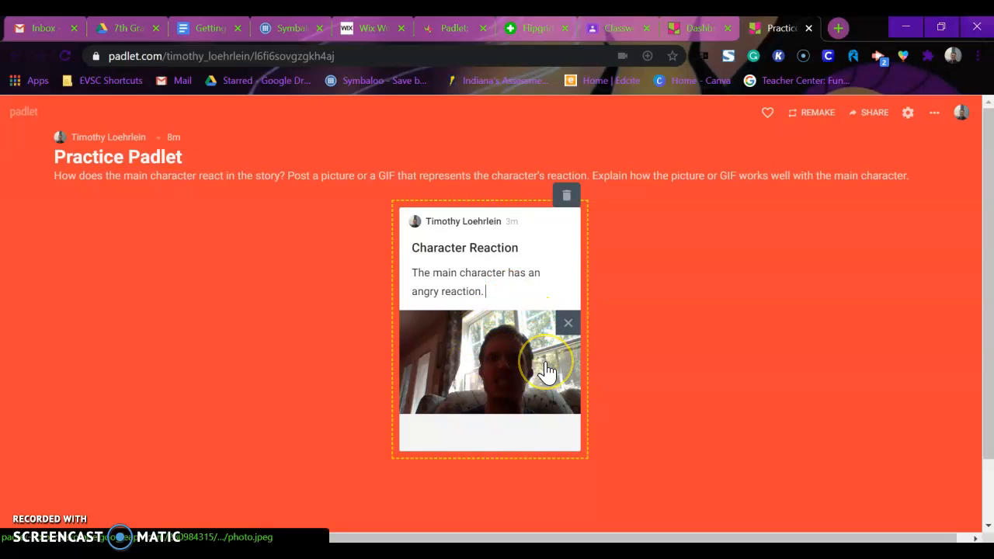
{"action": "left_click", "coordinate": [568, 322]}
Step: Review the additional attachment types and finish editing the Character Reaction post without an attachment
{"action": "left_click", "coordinate": [559, 333]}
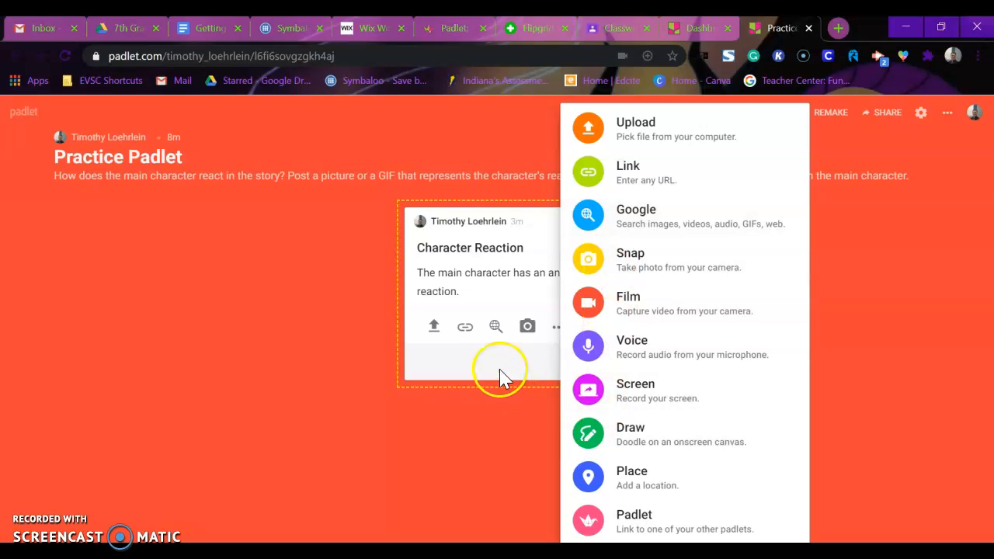
{"action": "left_click", "coordinate": [501, 306]}
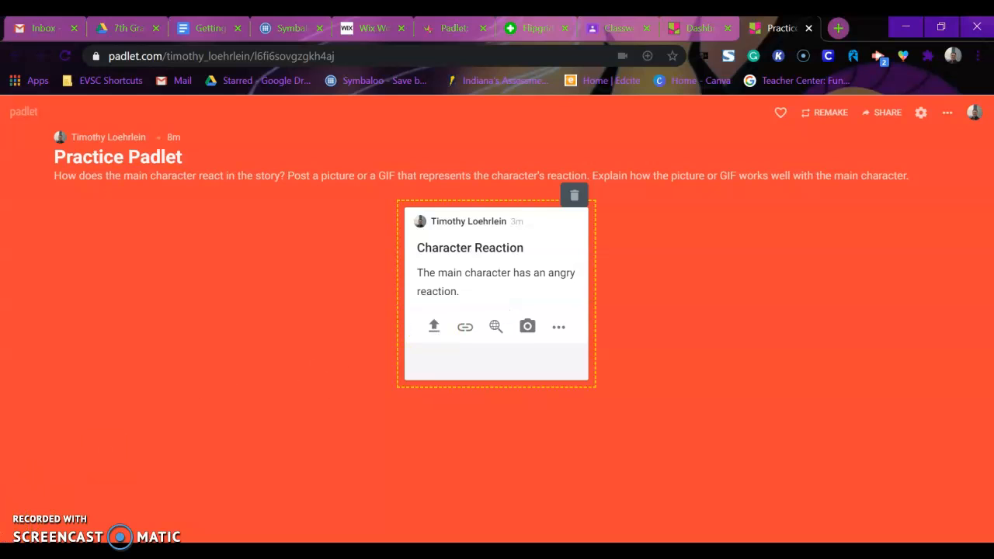
{"action": "left_click", "coordinate": [372, 465]}
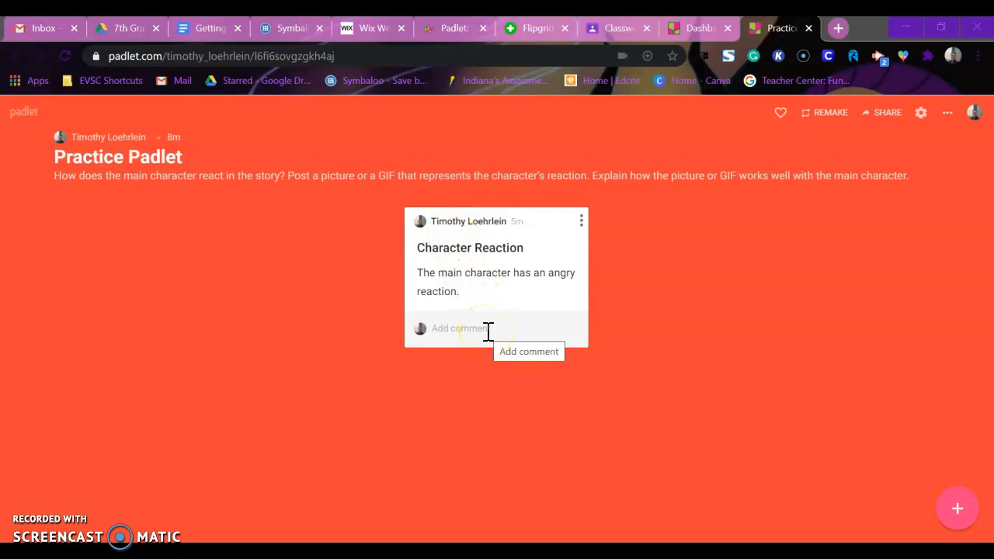
Step: Draft a comment beginning "The answer" under the Character Reaction post and erase it
{"action": "left_click", "coordinate": [451, 329]}
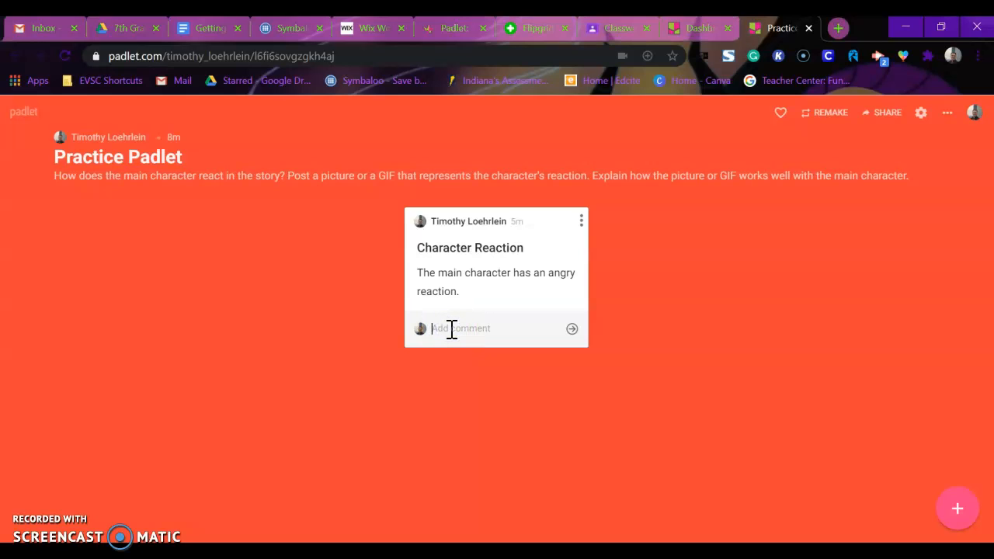
{"action": "type", "text": "The"}
{"action": "type", "text": "answer/comme"}
{"action": "key", "text": "BackSpace"}
{"action": "key", "text": "BackSpace"}
{"action": "key", "text": "BackSpace"}
{"action": "key", "text": "BackSpace"}
{"action": "key", "text": "BackSpace"}
{"action": "key", "text": "BackSpace"}
{"action": "key", "text": "BackSpace"}
{"action": "key", "text": "BackSpace"}
{"action": "key", "text": "BackSpace"}
{"action": "key", "text": "BackSpace"}
{"action": "key", "text": "BackSpace"}
{"action": "key", "text": "BackSpace"}
{"action": "key", "text": "BackSpace"}
{"action": "key", "text": "BackSpace"}
{"action": "key", "text": "BackSpace"}
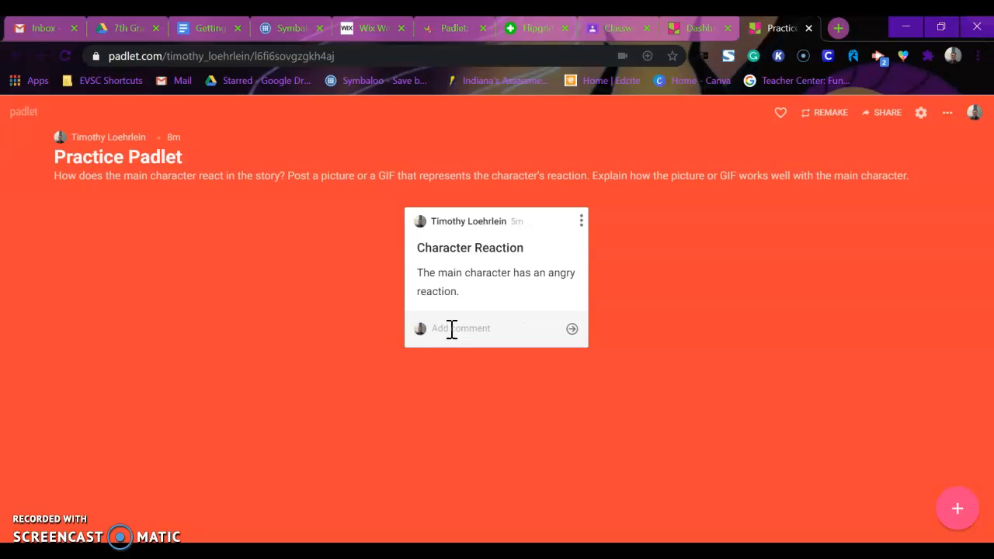